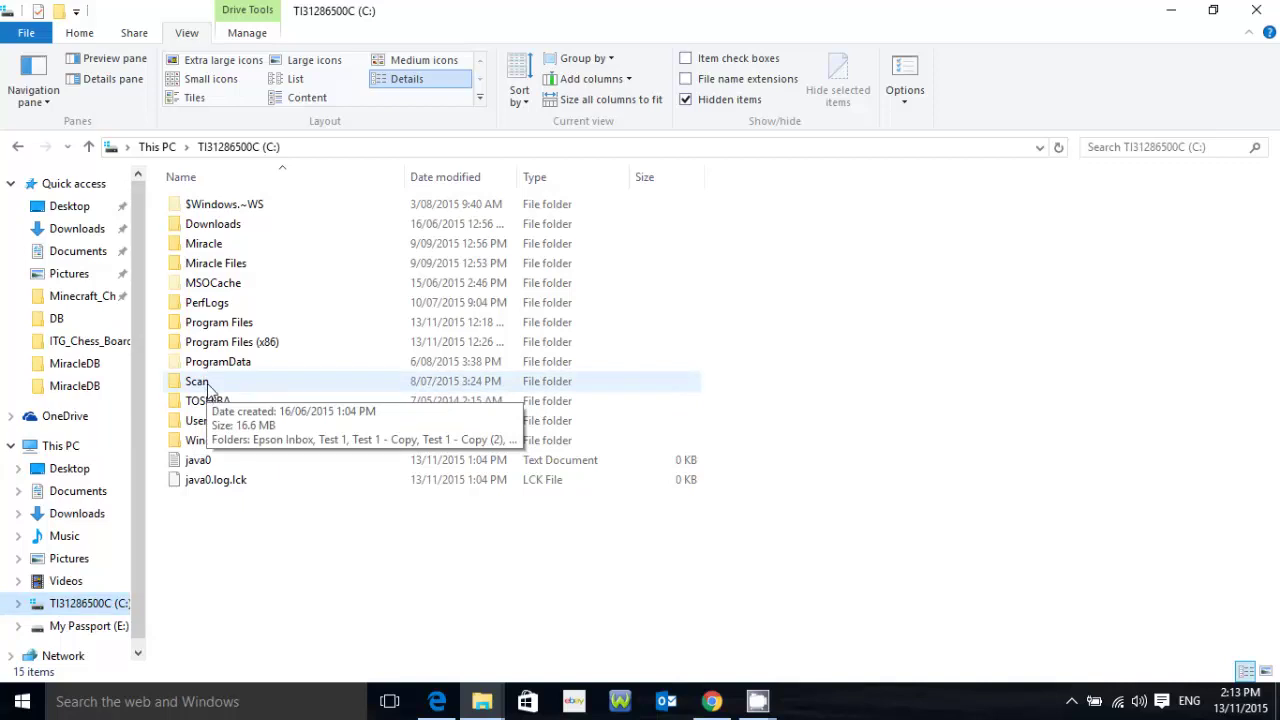
Open the Scan folder's properties at the Sharing tab, showing path \\DEMO1\Scan
right_click(207, 383)
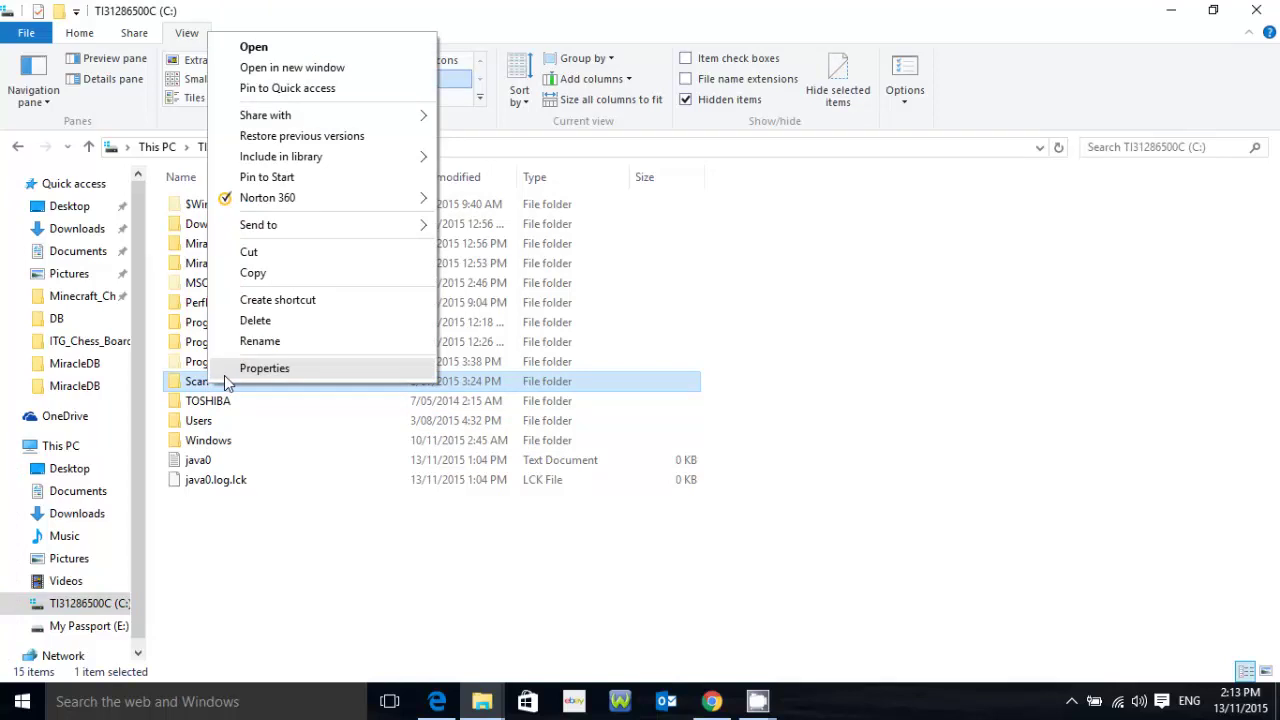
click(225, 372)
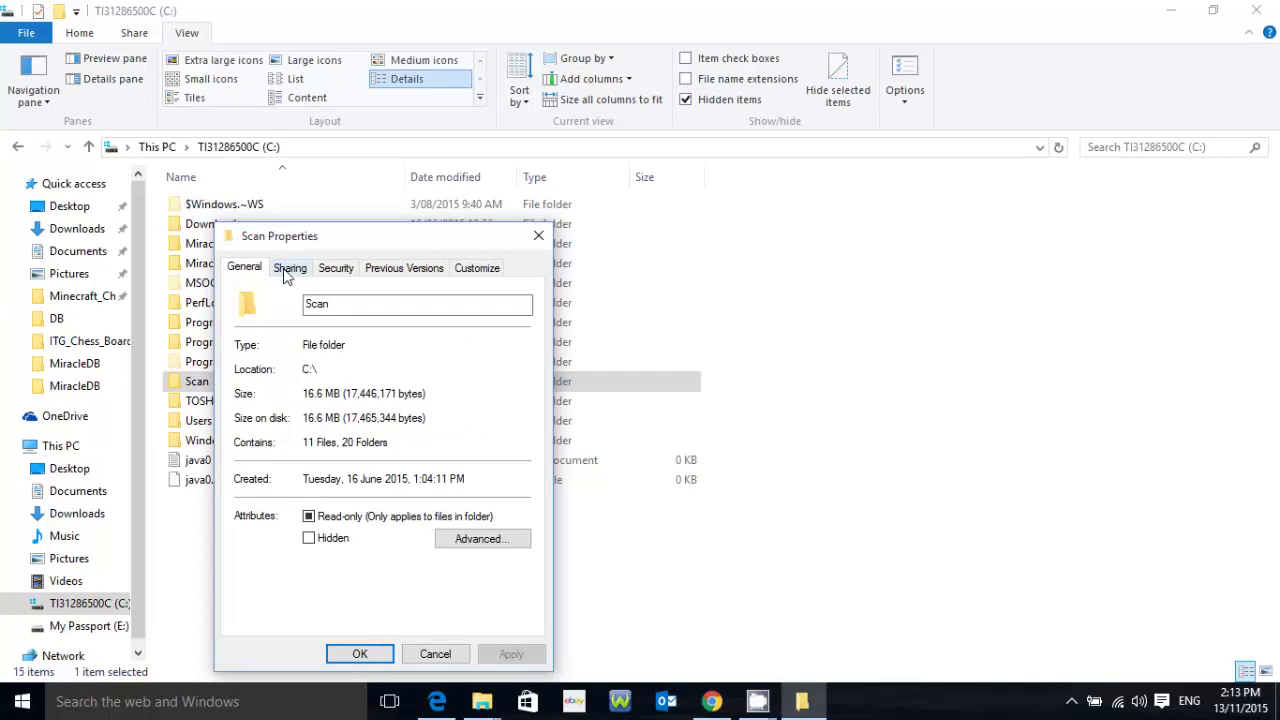
click(288, 270)
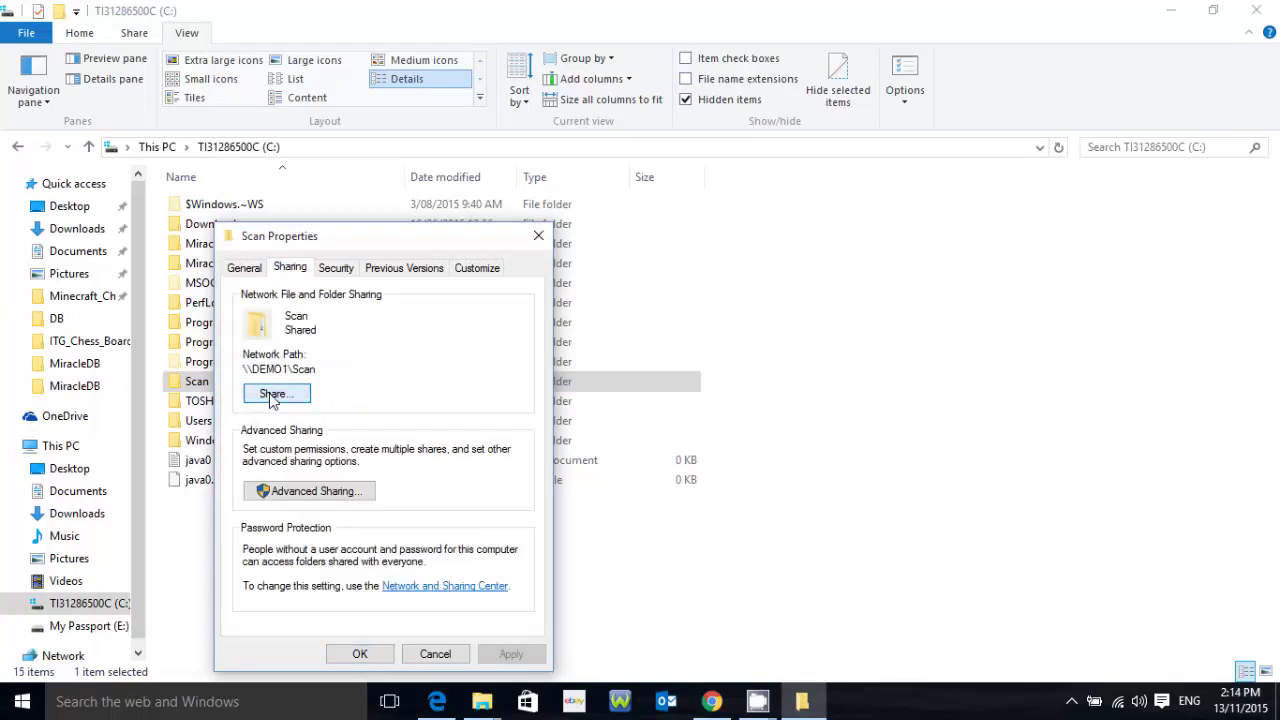
Share the Scan folder with Everyone at Read/Write permission and finish the wizard
click(270, 395)
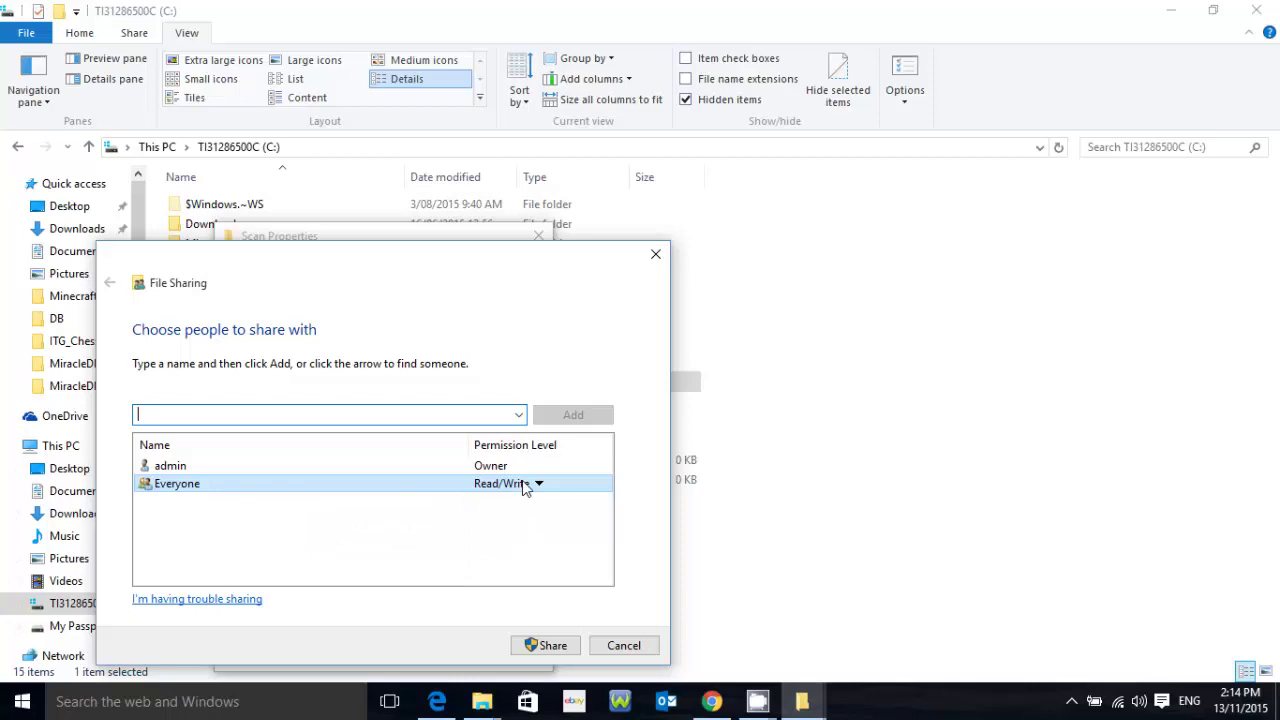
click(518, 415)
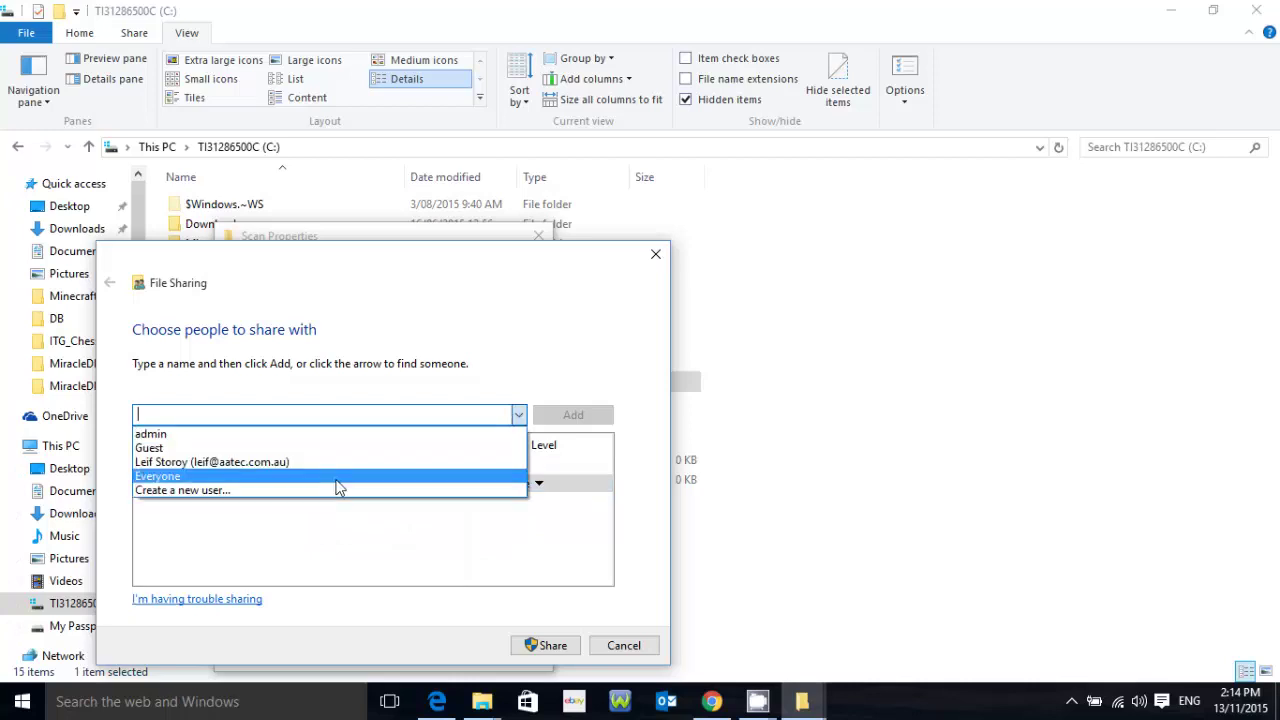
click(343, 474)
click(584, 412)
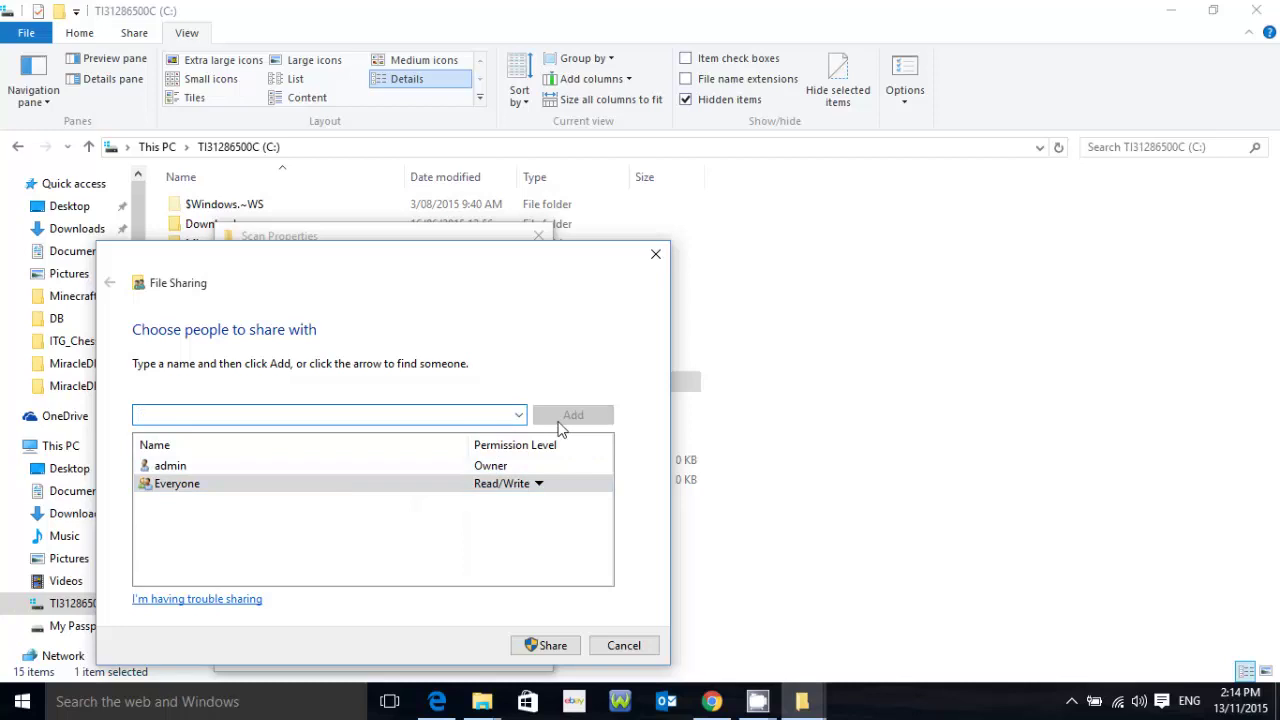
click(487, 490)
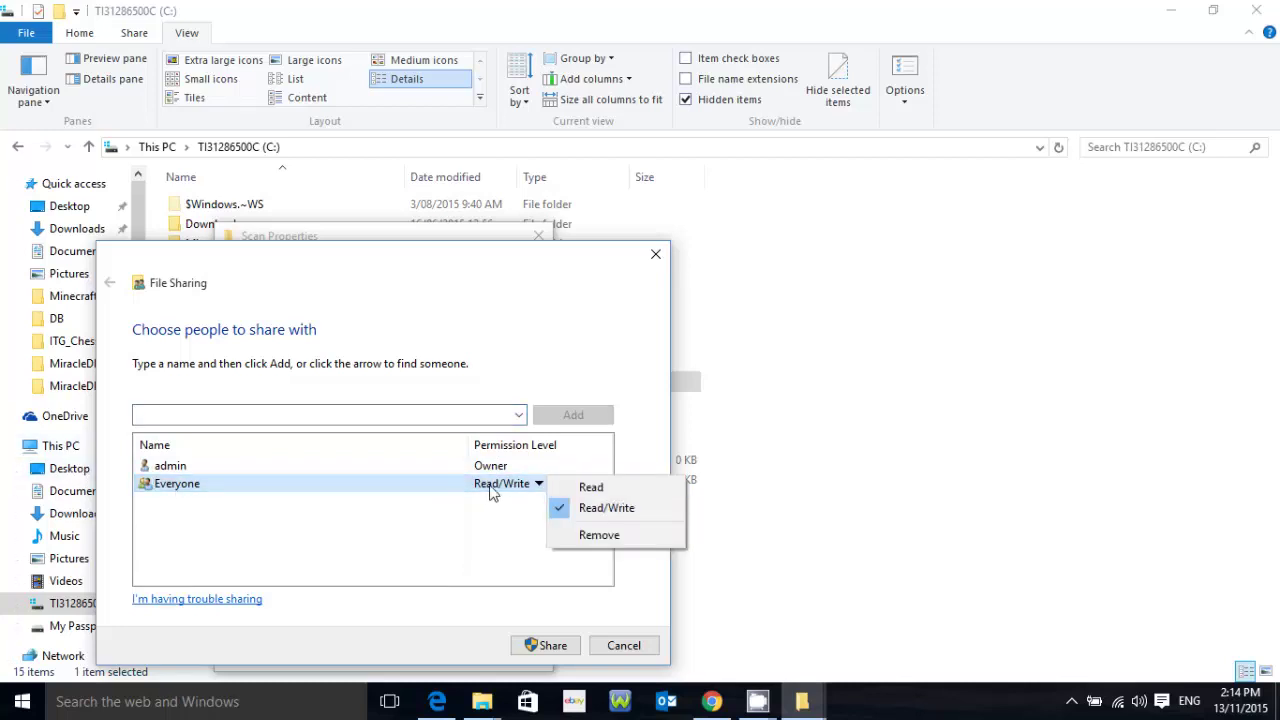
click(593, 512)
click(546, 645)
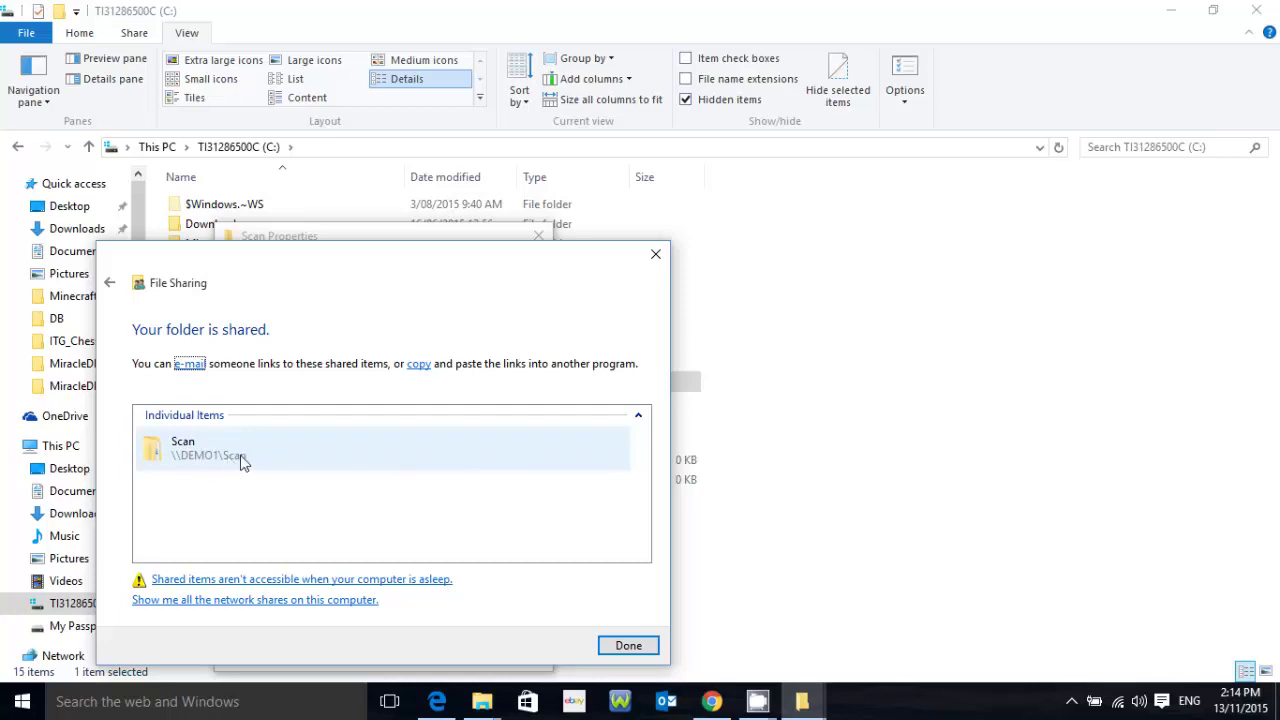
click(628, 646)
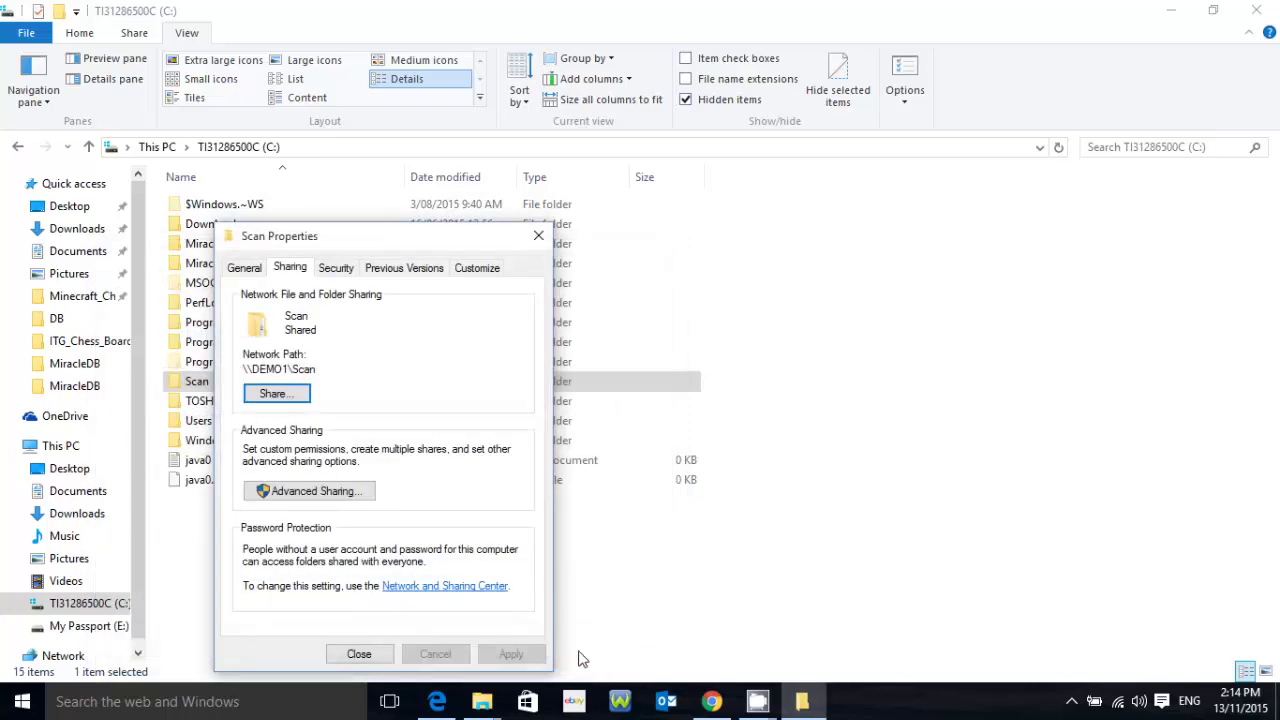
Close Scan Properties and open the Network and Sharing Center from the network tray icon
click(357, 651)
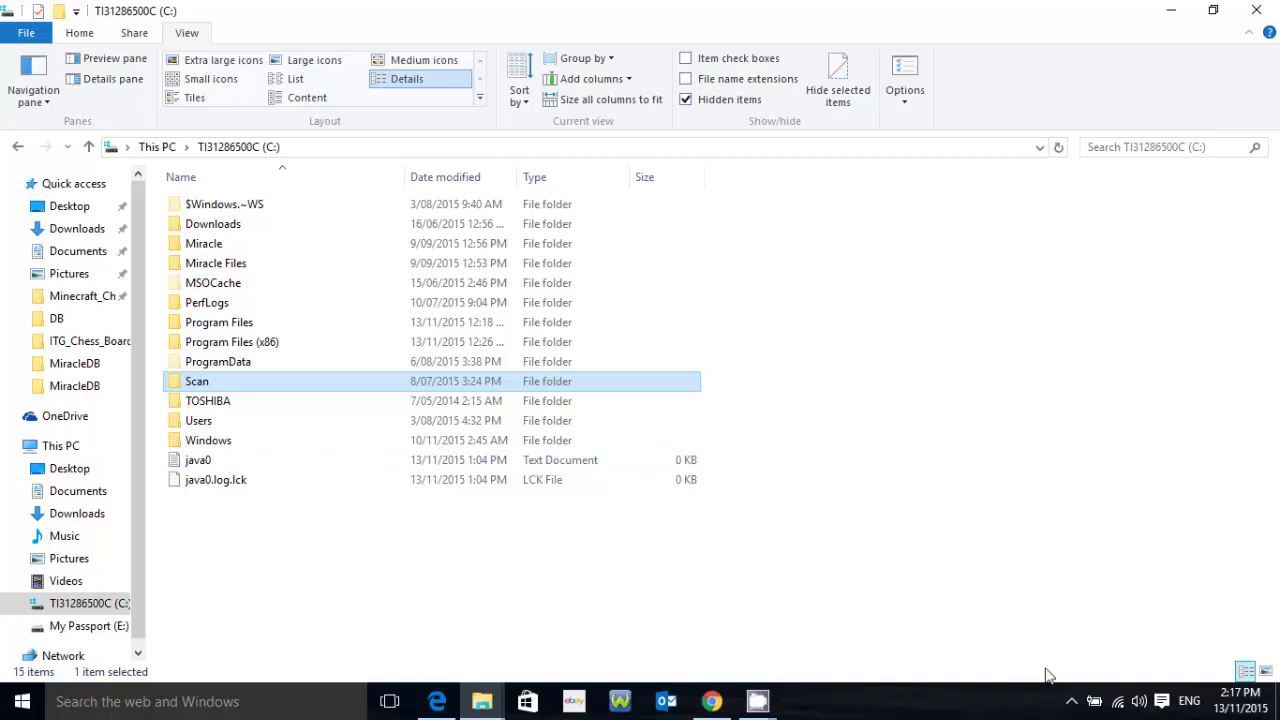
right_click(1120, 705)
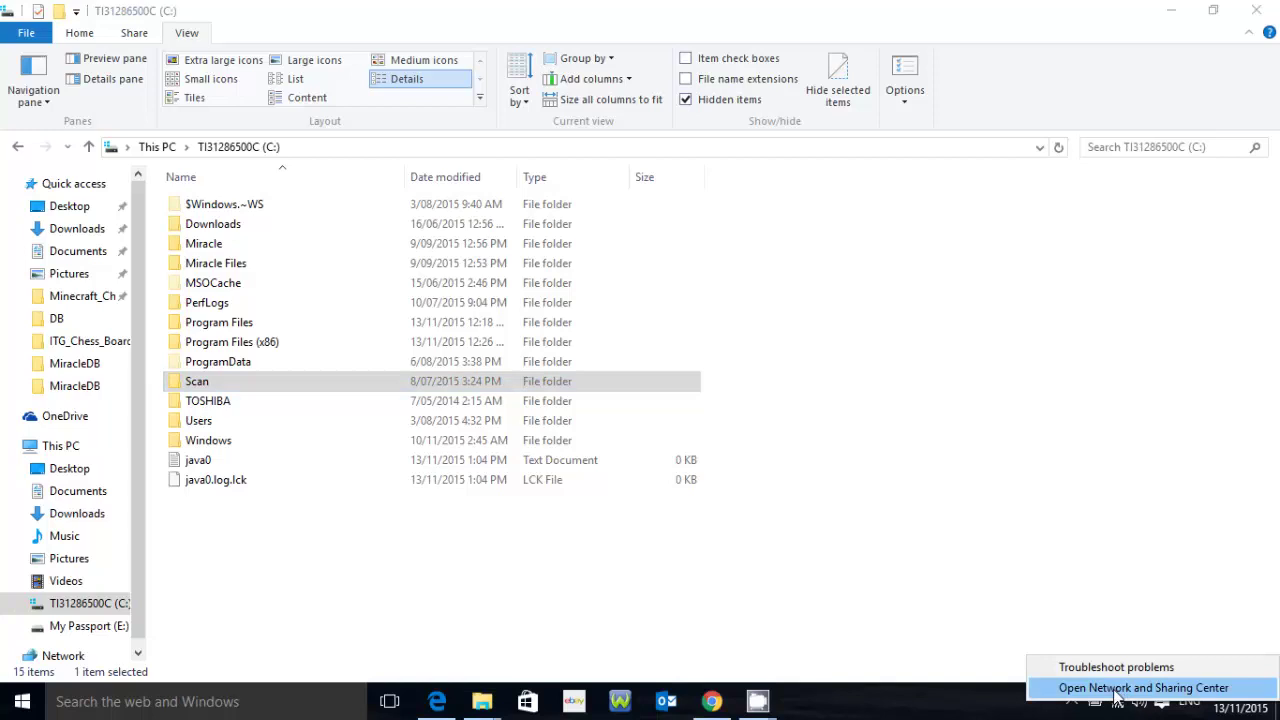
click(1116, 690)
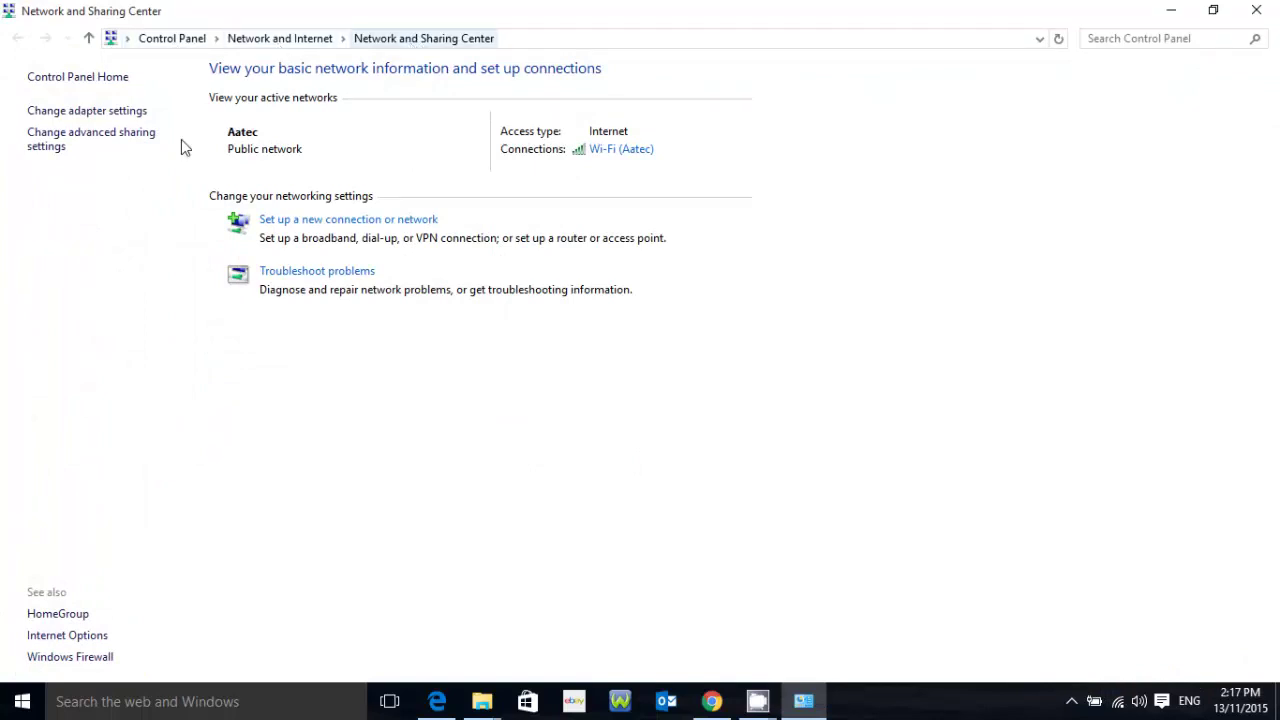
Check that All Networks advanced sharing has password protected sharing turned off
click(50, 150)
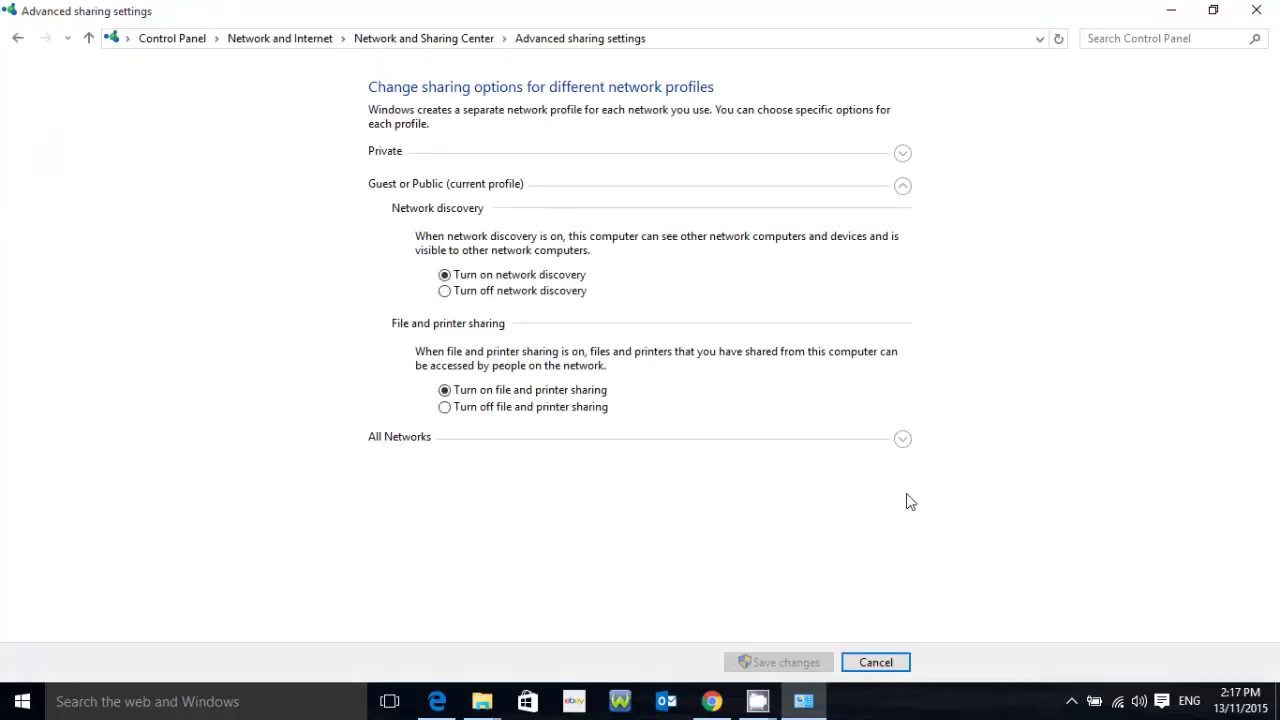
click(902, 438)
scroll(645, 442, down, 1)
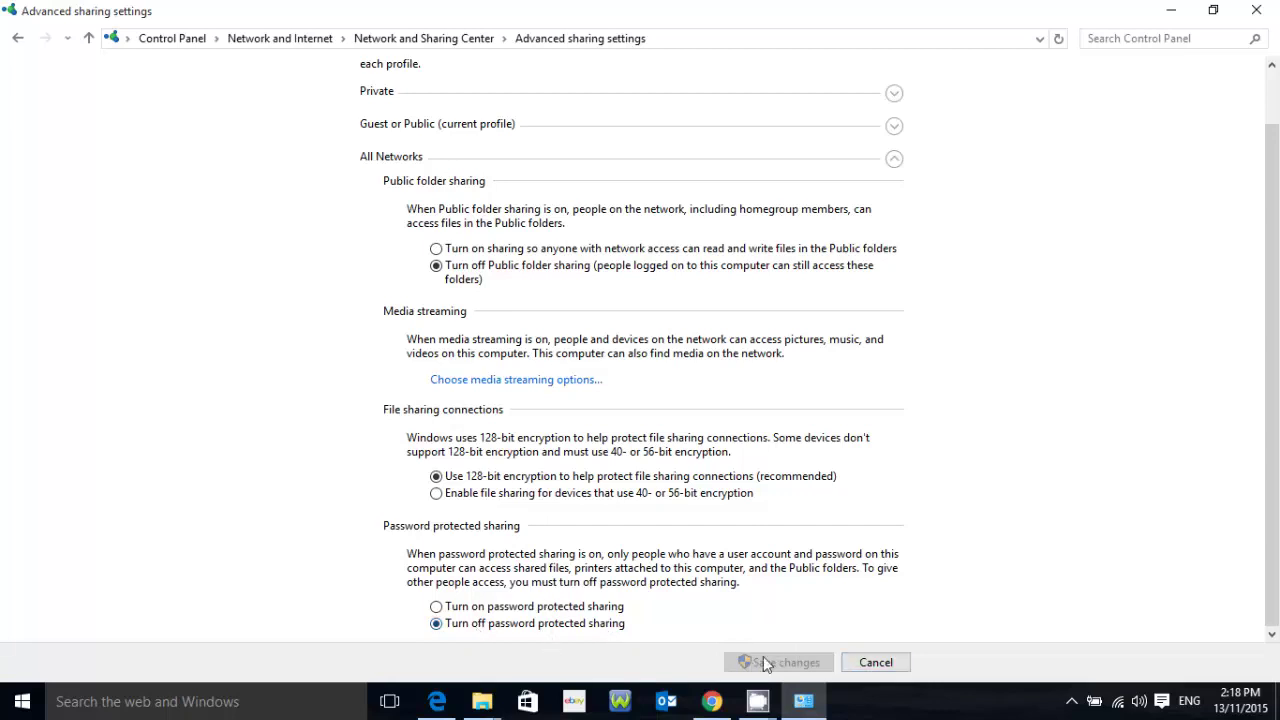
Close advanced sharing settings and open address book entry 67 Demo1 (host Demo1, path Scan) for editing
click(1256, 10)
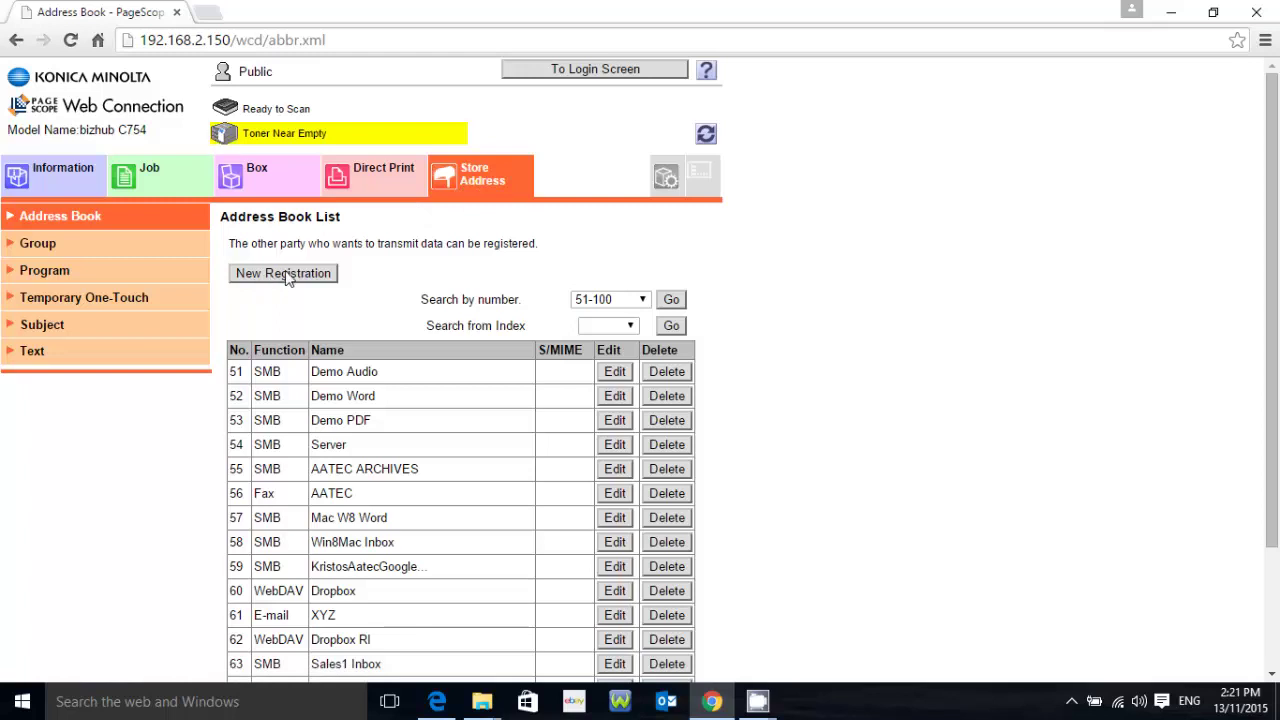
scroll(285, 288, down, 1)
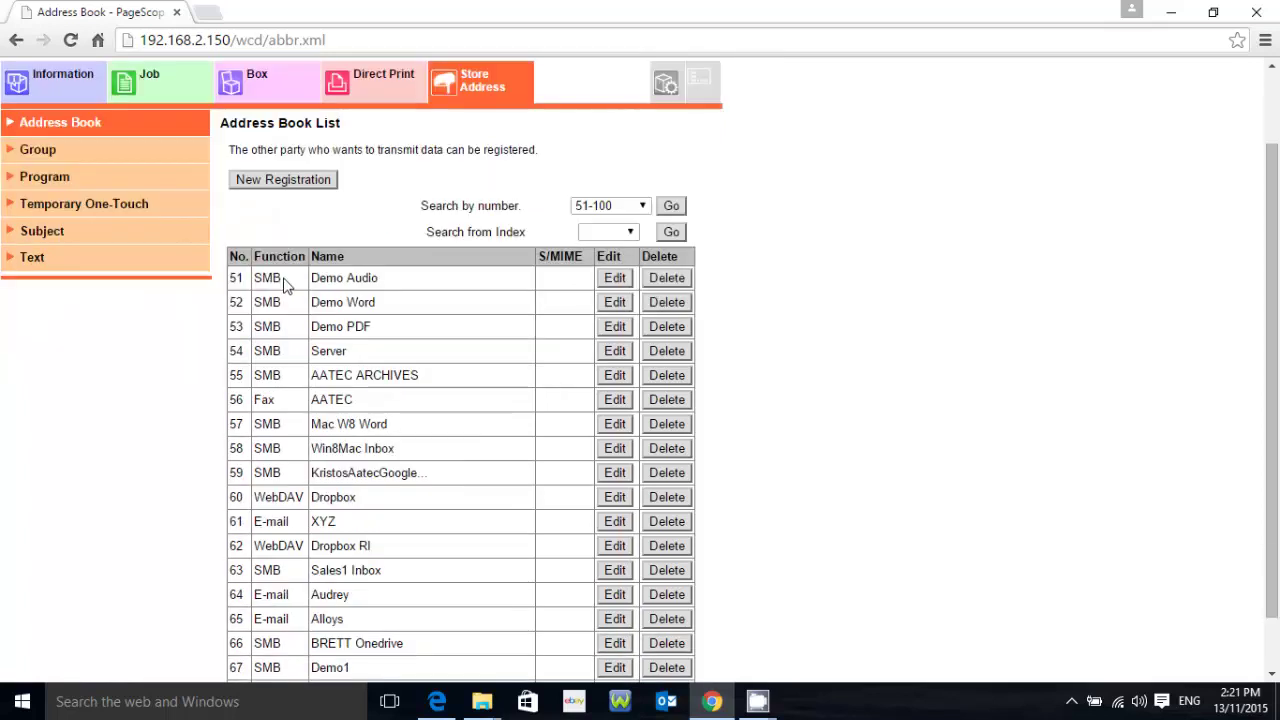
scroll(290, 270, down, 1)
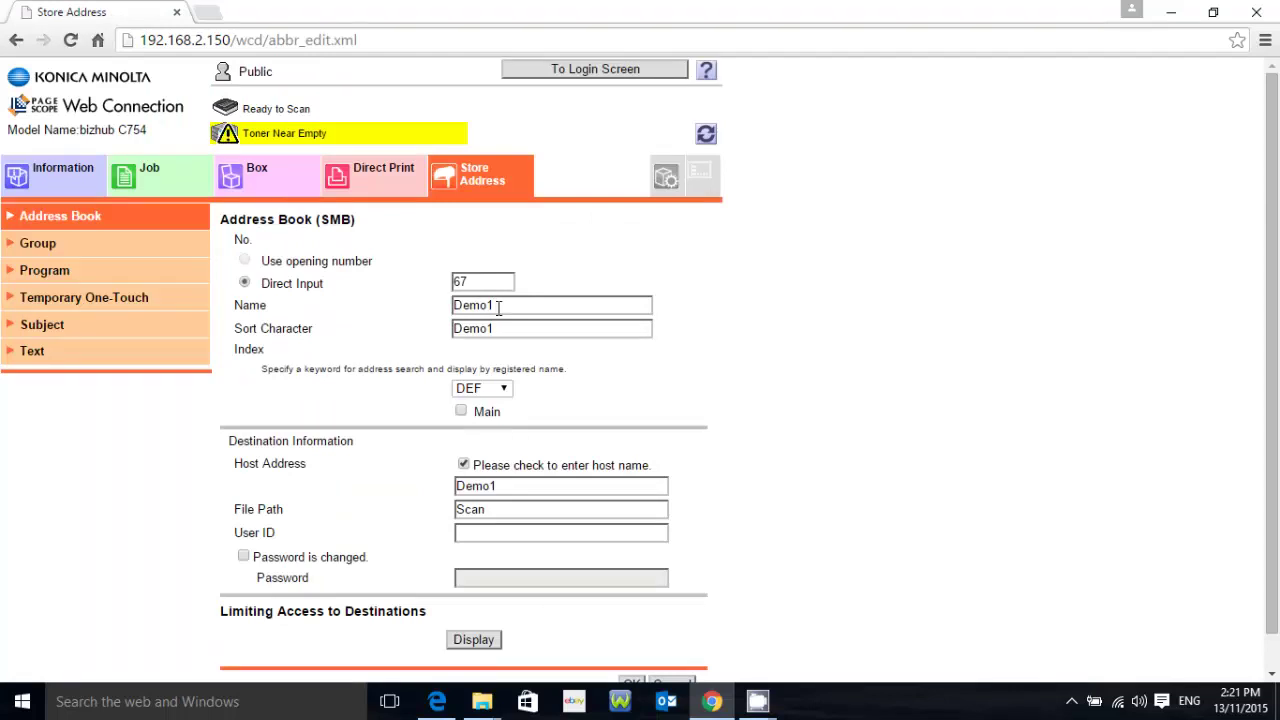
Submit the Demo1 SMB destination form with OK to save entry No. 67
scroll(496, 300, down, 1)
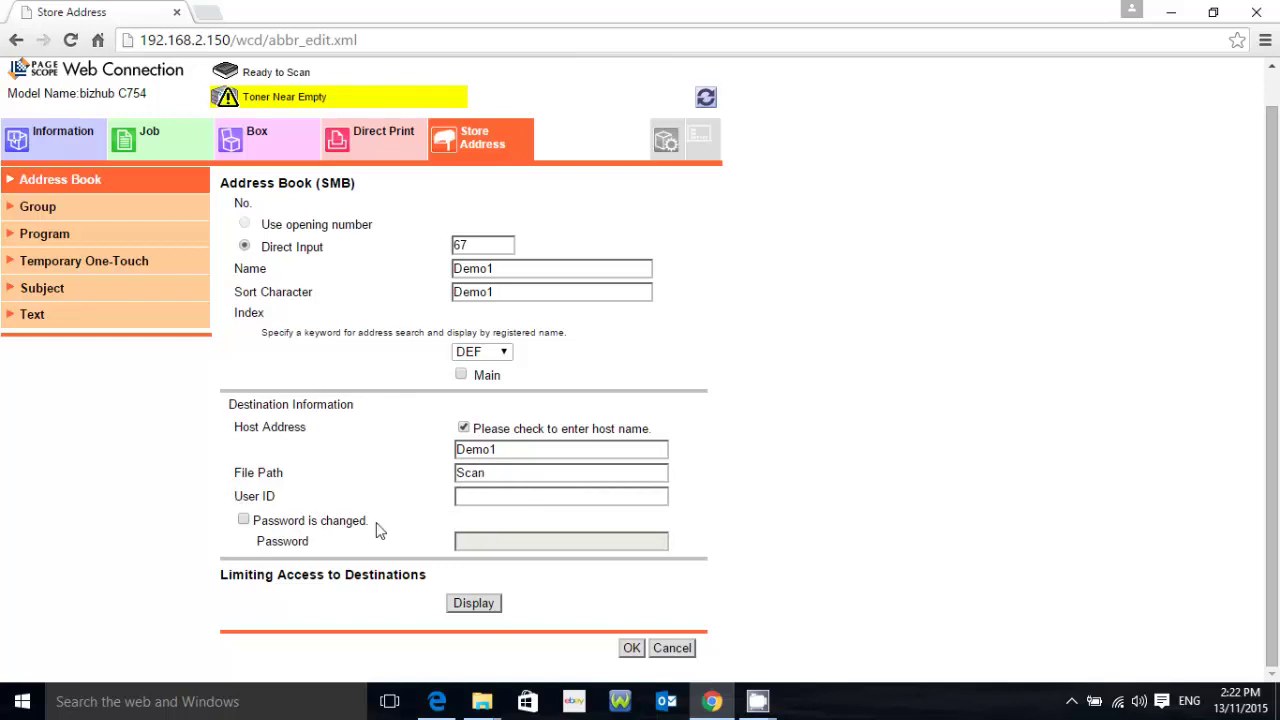
click(632, 648)
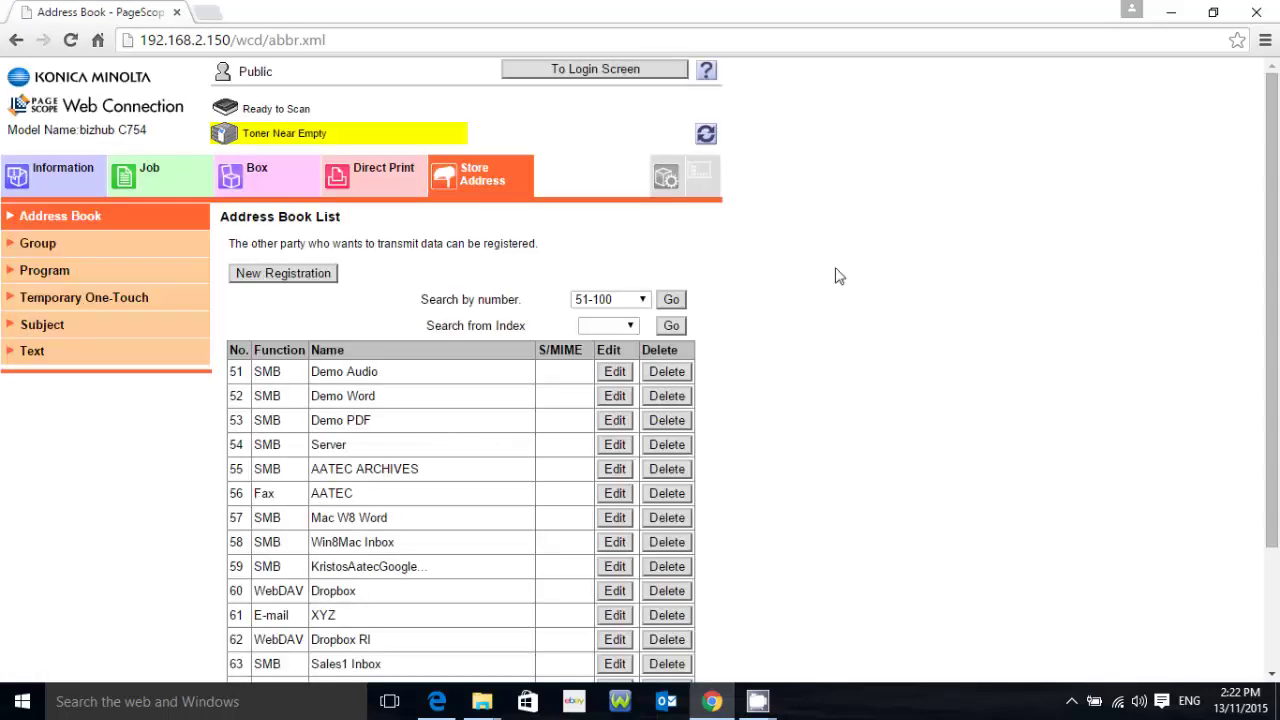
Scroll the Address Book List to confirm Demo1 appears as SMB entry 67
scroll(837, 362, down, 1)
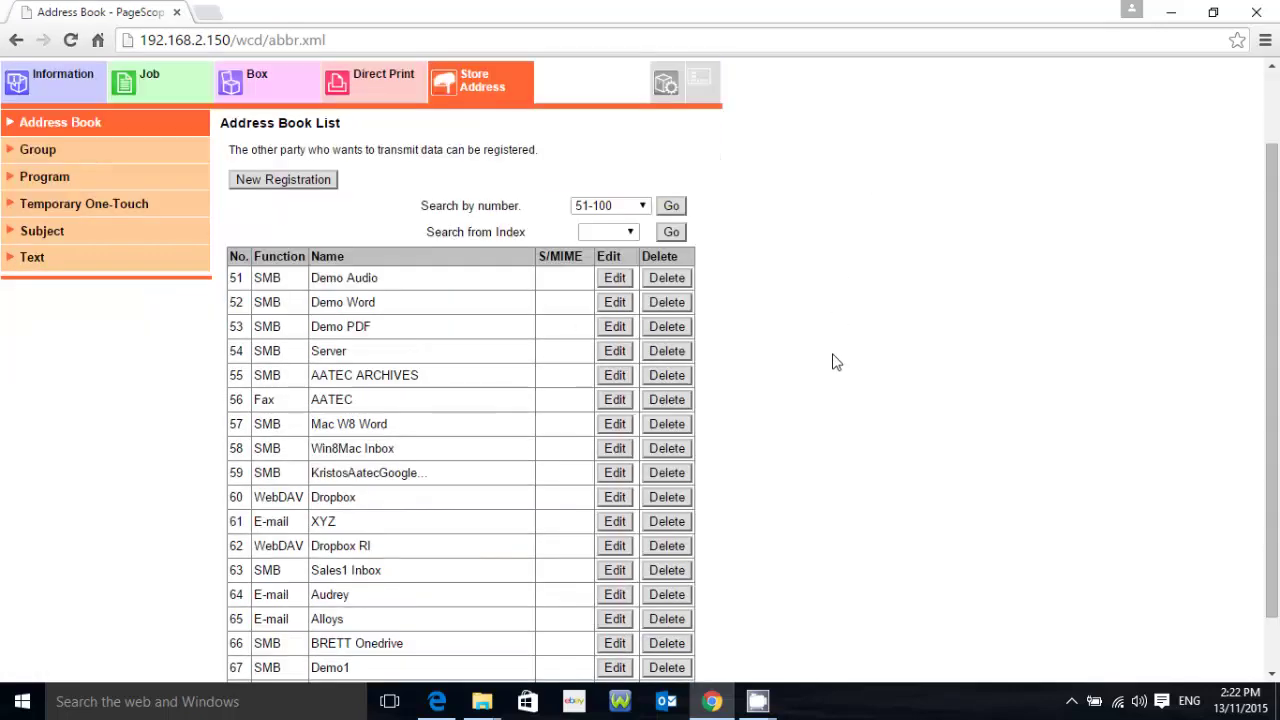